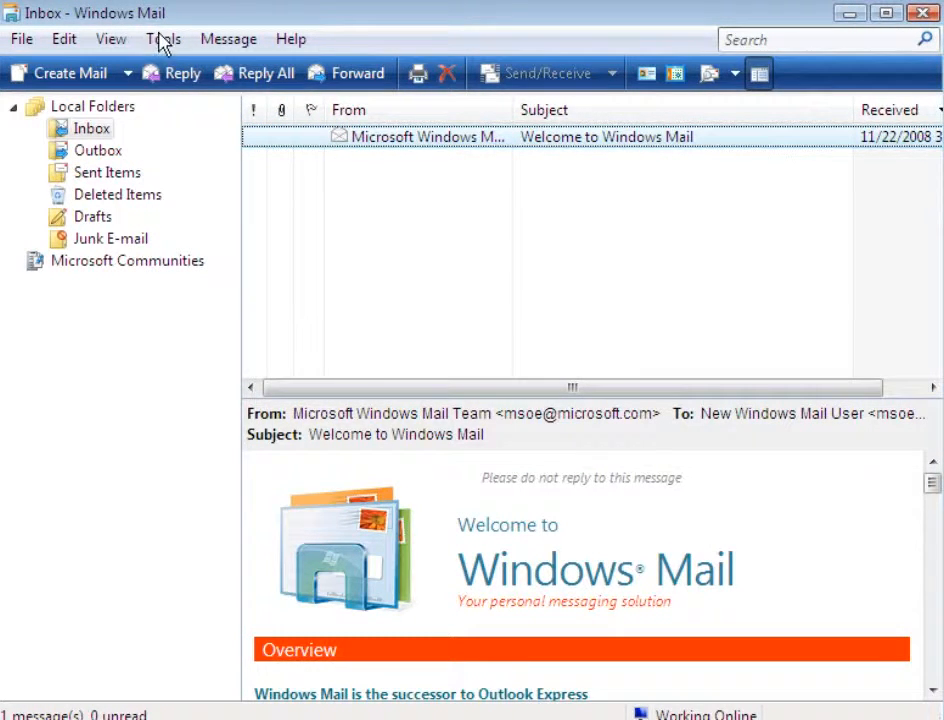
Start adding a new internet account and choose E-mail Account as its type
left_click(164, 46)
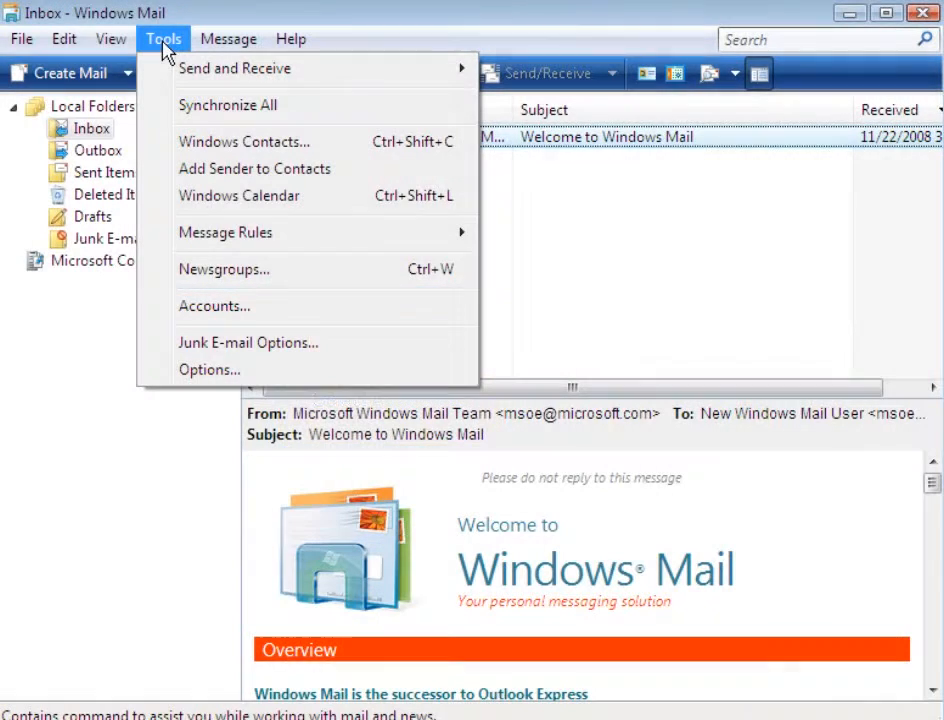
left_click(164, 312)
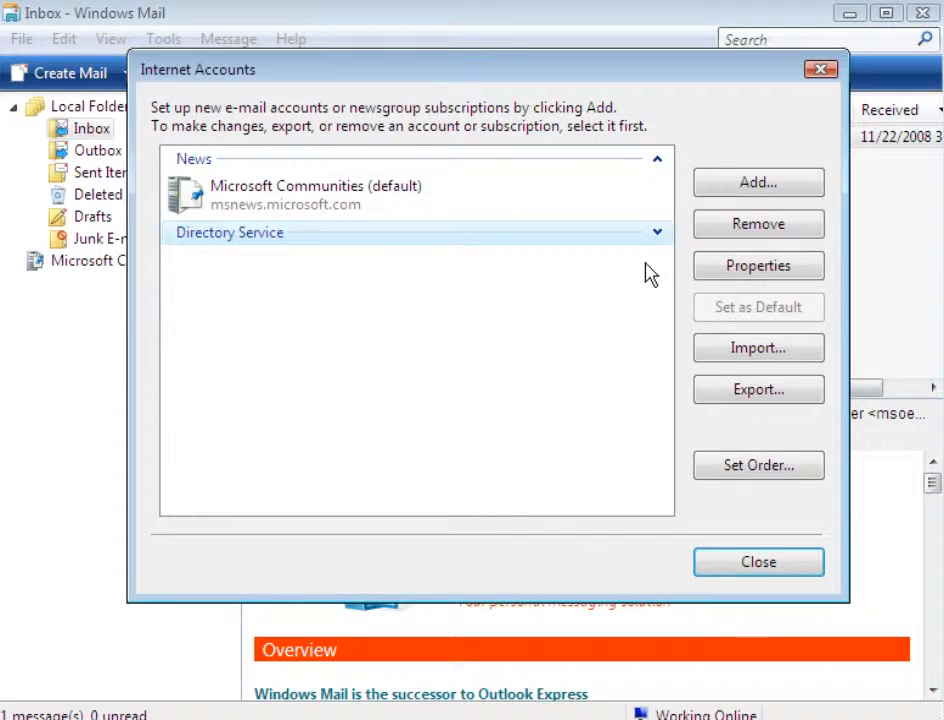
left_click(700, 186)
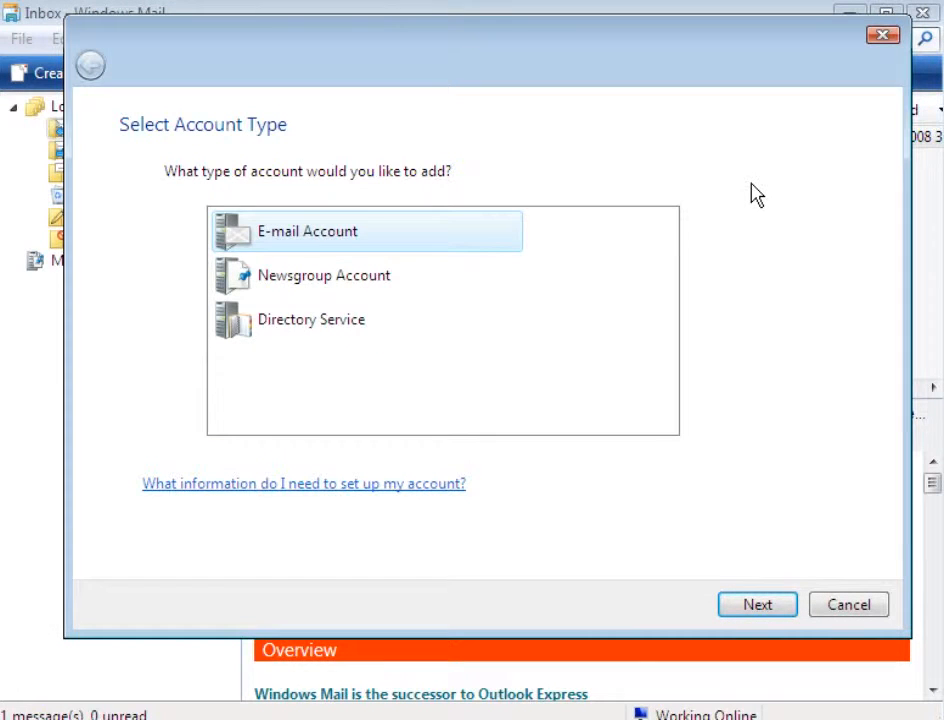
left_click(755, 608)
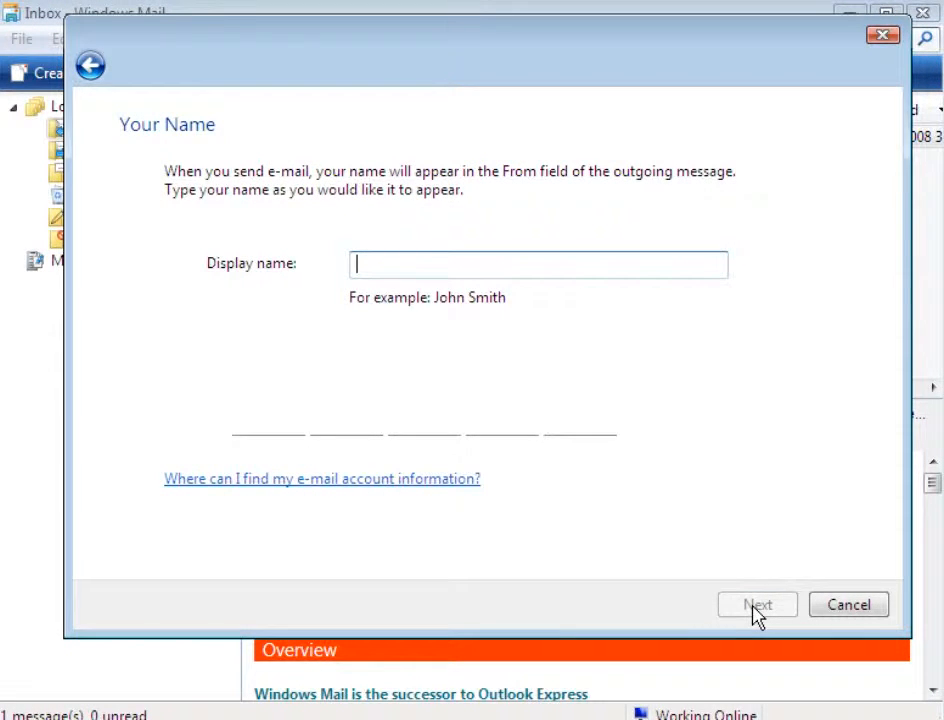
Enter the display name for outgoing messages and continue to the e-mail address page
type("Demo Us")
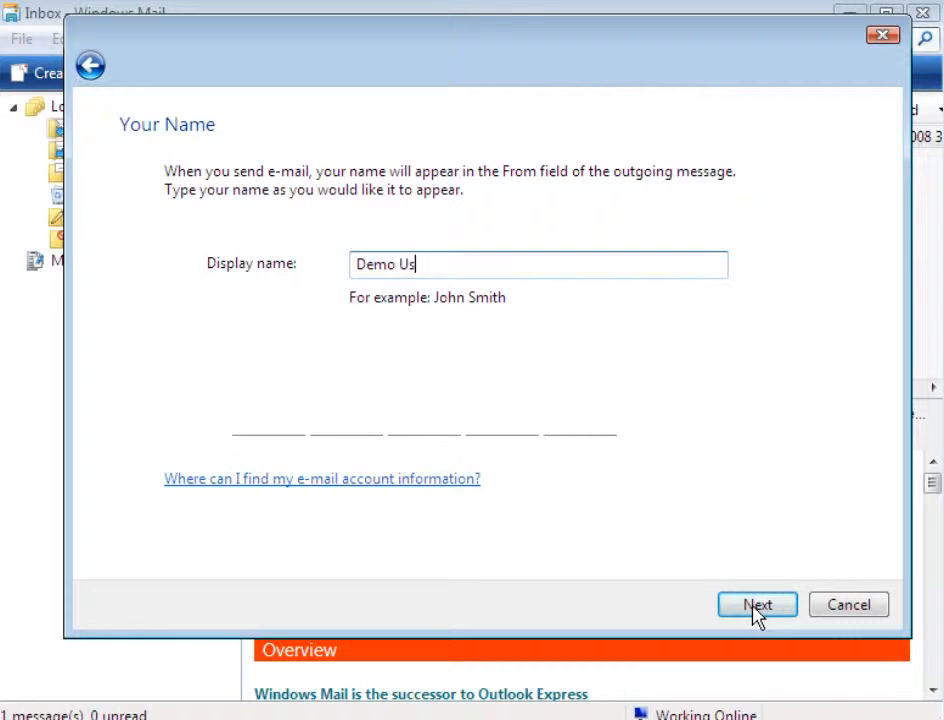
type("er")
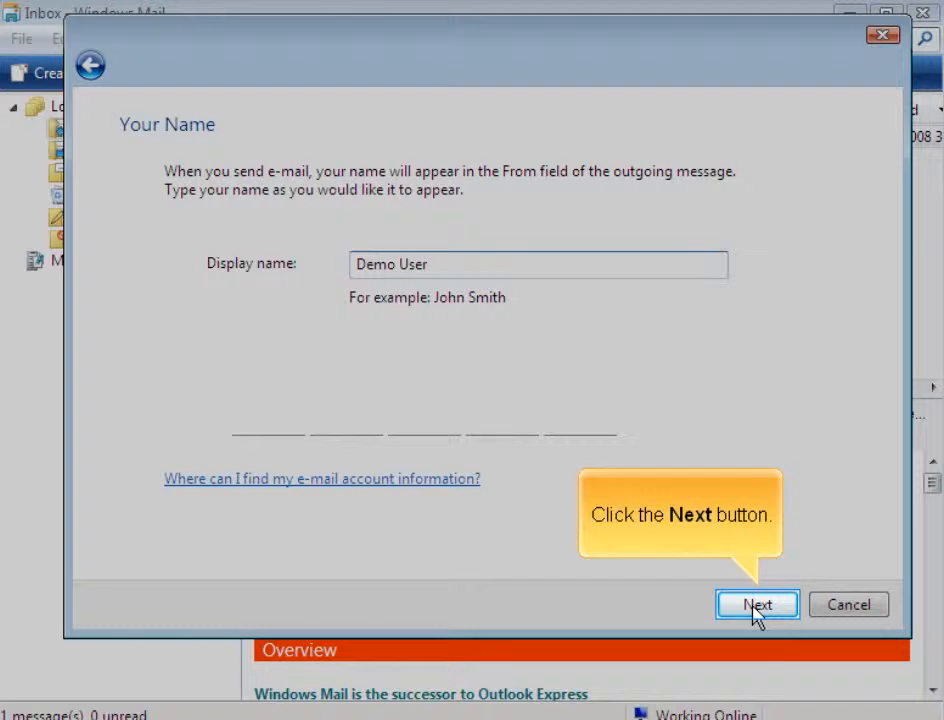
left_click(754, 605)
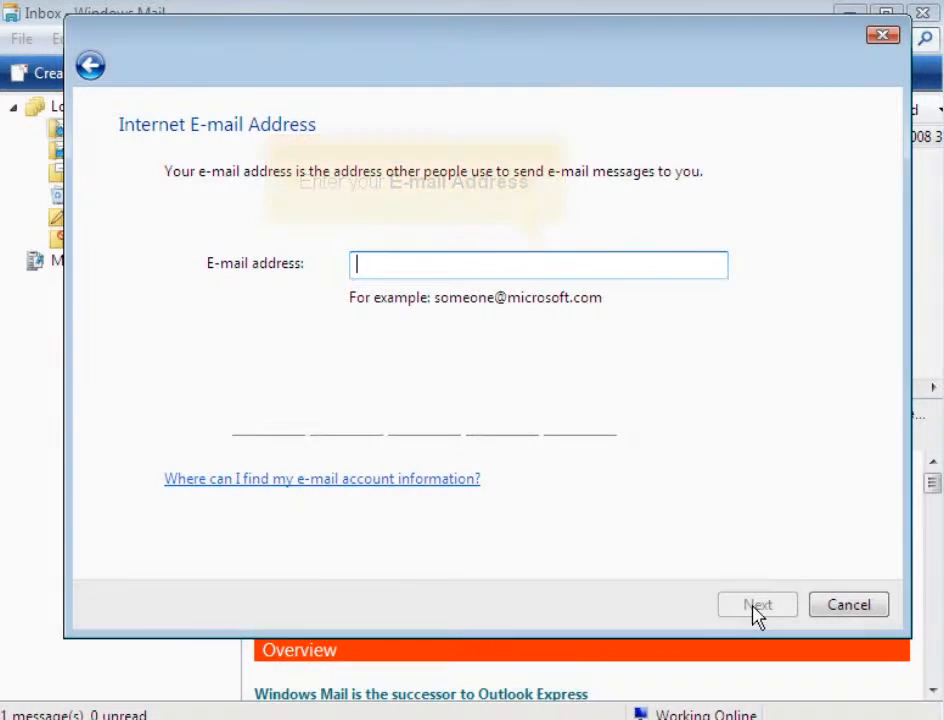
Fill in the account's e-mail address and continue to the mail server setup
type("demo@de")
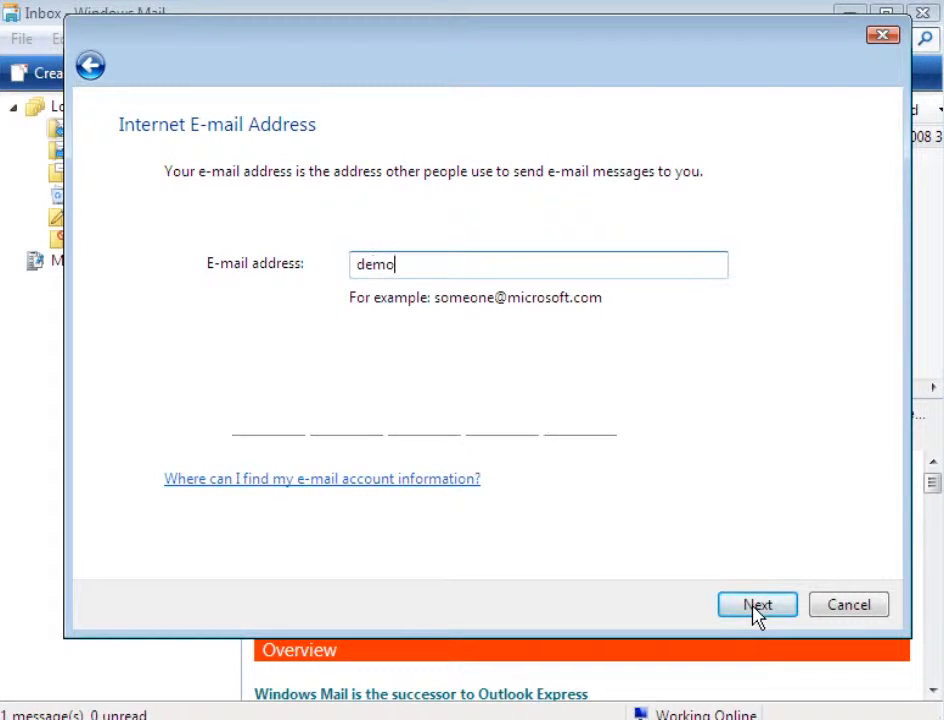
type("mo-domain.net")
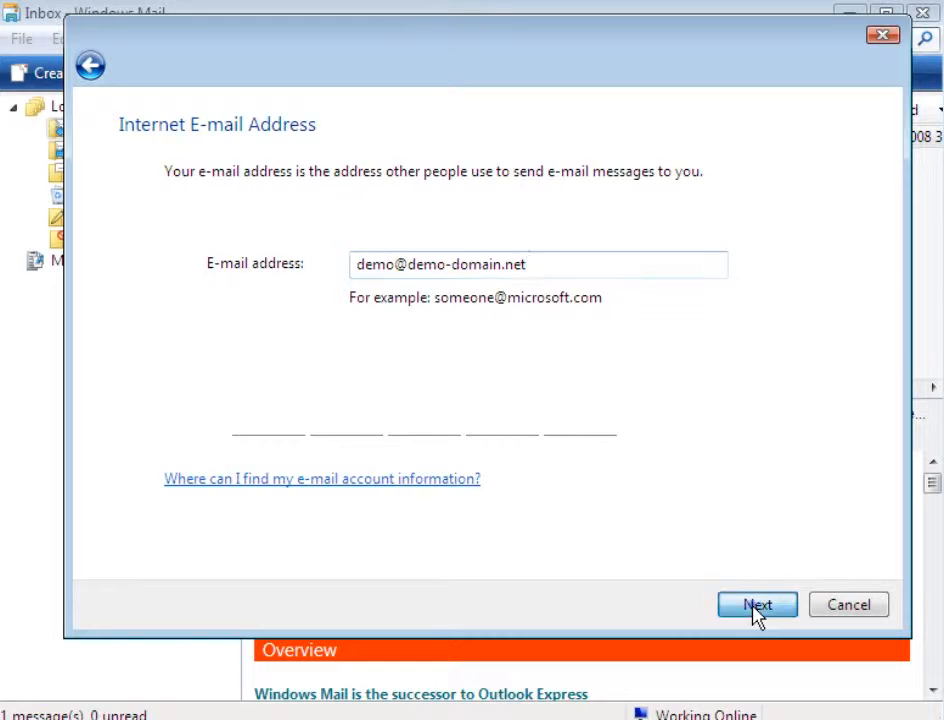
left_click(757, 605)
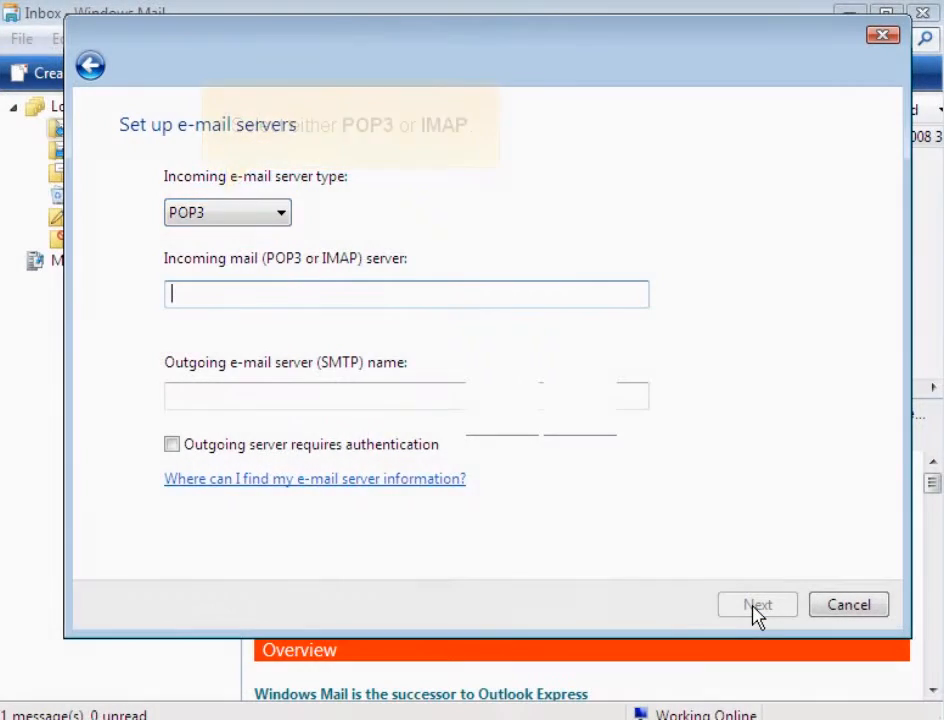
Keep POP3 as the incoming server type and set the incoming mail server to mail.demo-domain.net
left_click(280, 213)
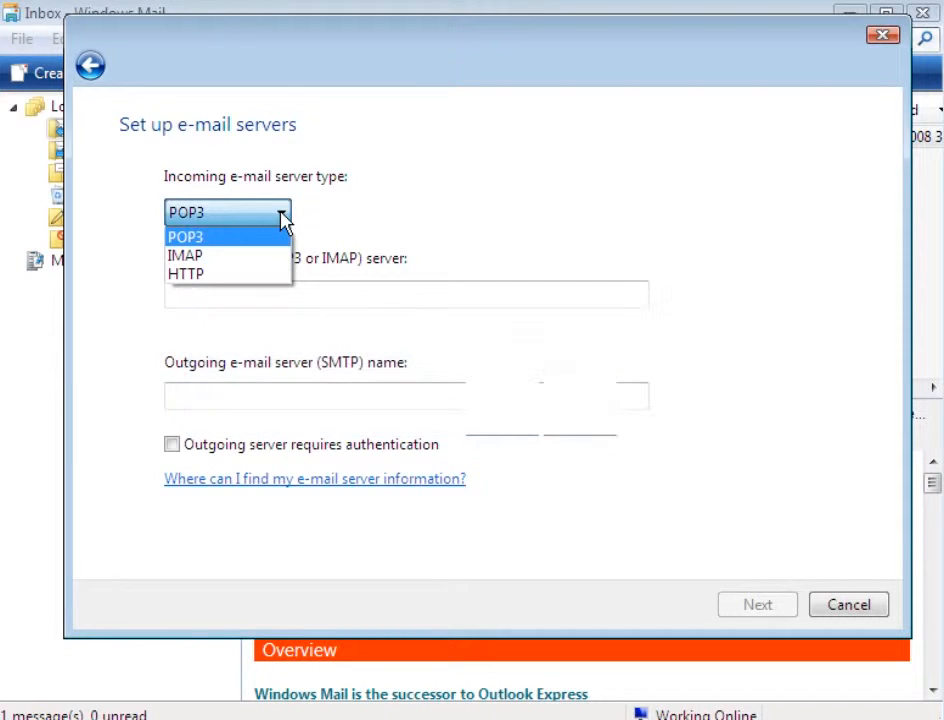
left_click(284, 222)
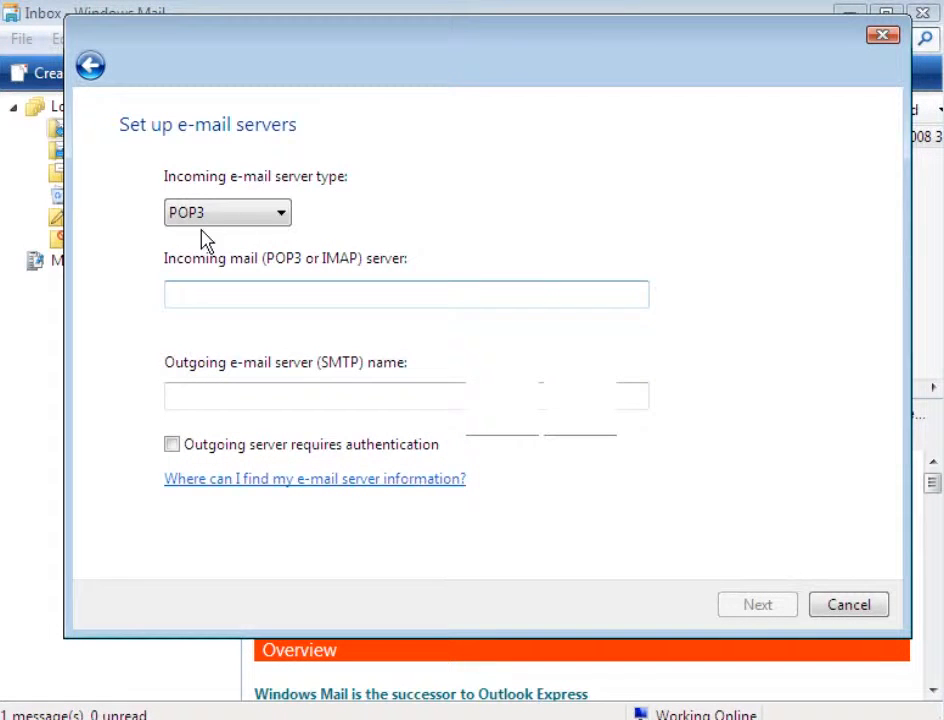
left_click(175, 304)
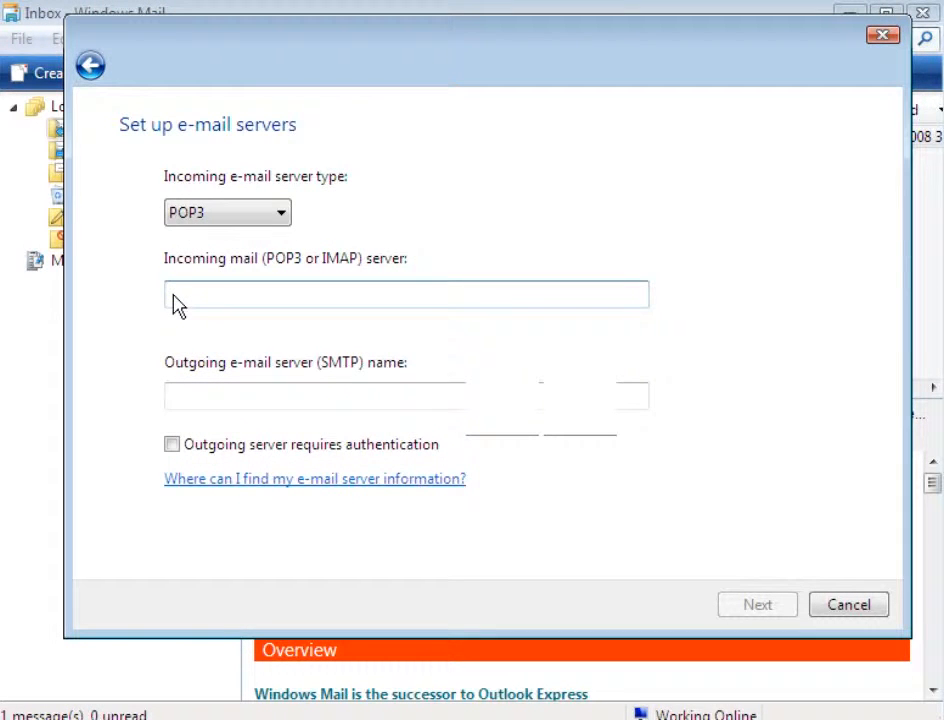
type("m")
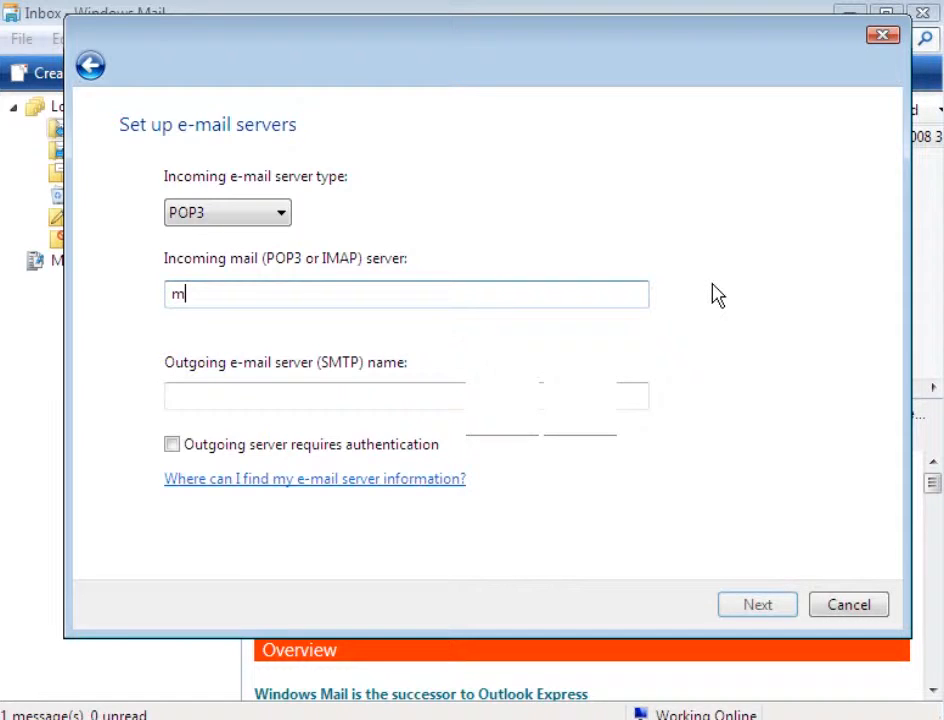
type("ail.dem")
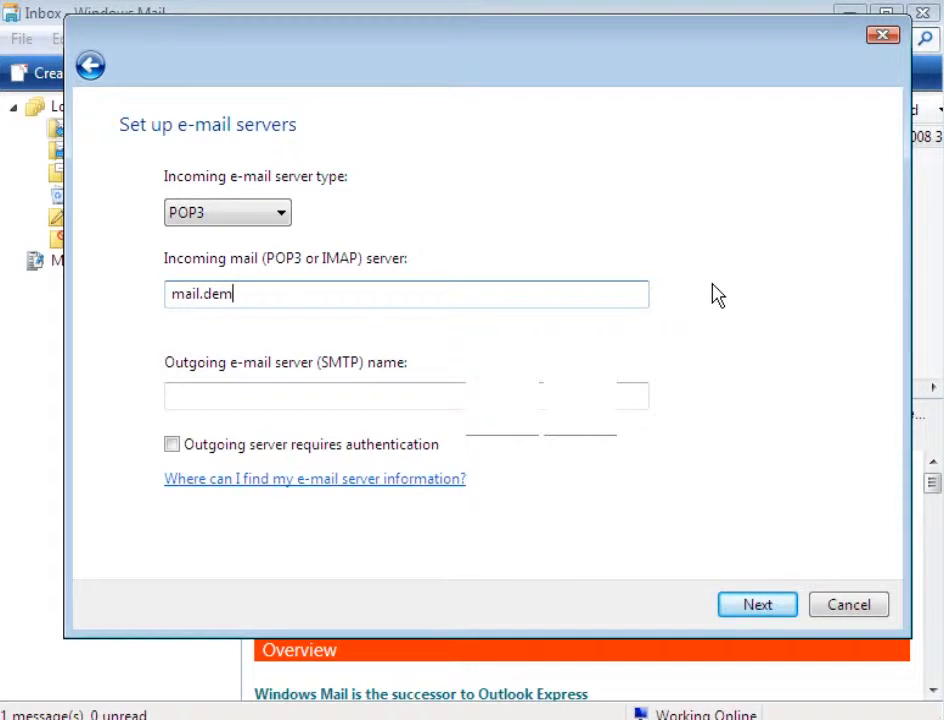
type("o-domain.net")
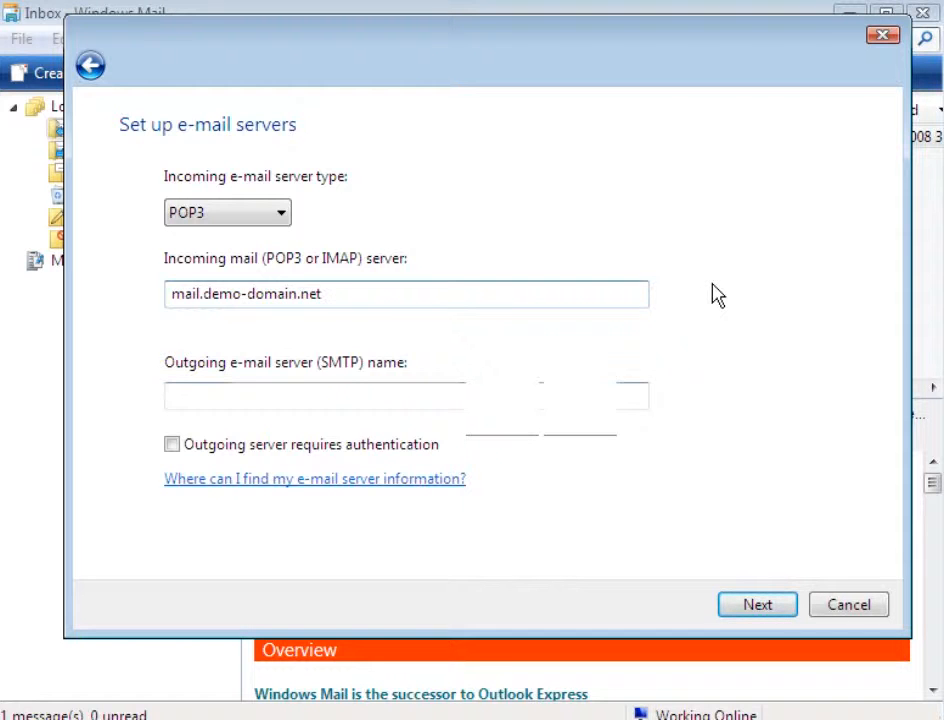
Set the outgoing SMTP server to mail.demo-domain.net, enable outgoing server authentication and continue to the logon page
key("Tab")
left_click(178, 405)
type("m")
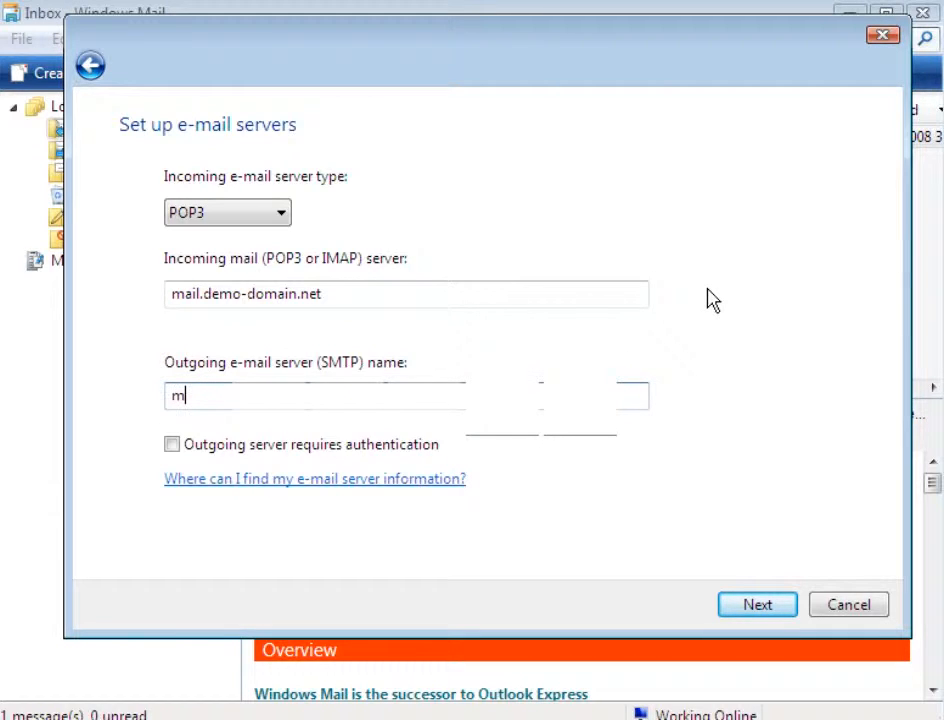
type("ail.demo-domai")
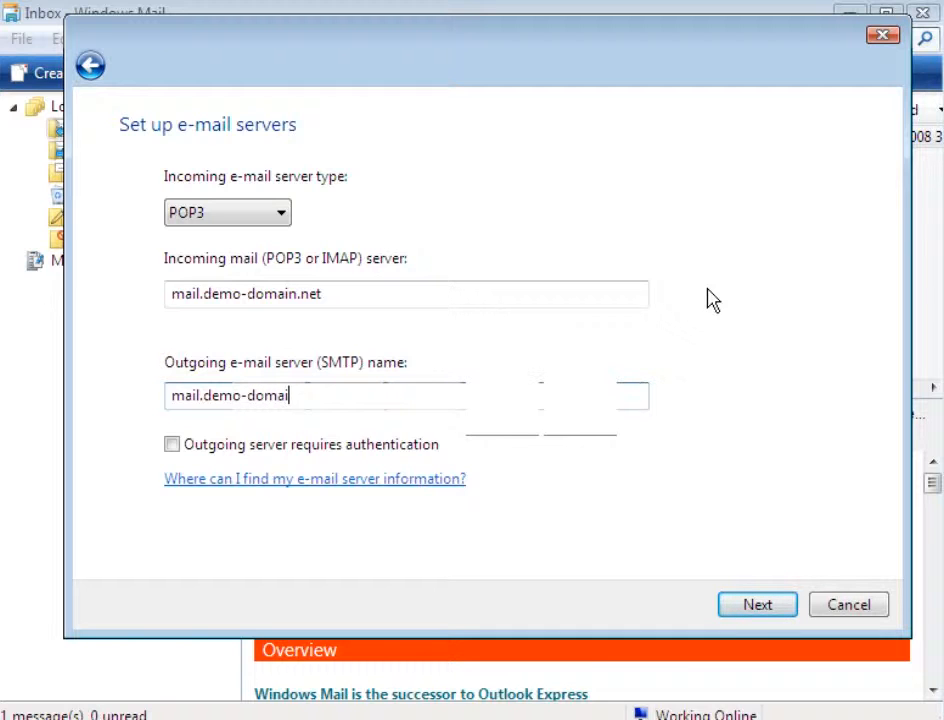
type("n.net")
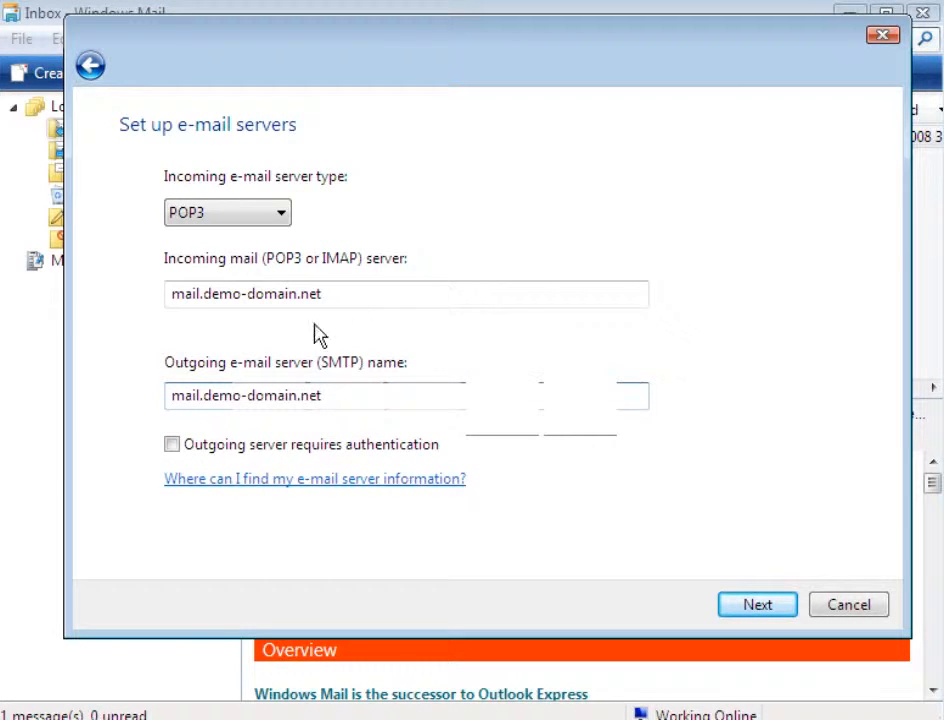
left_click(172, 445)
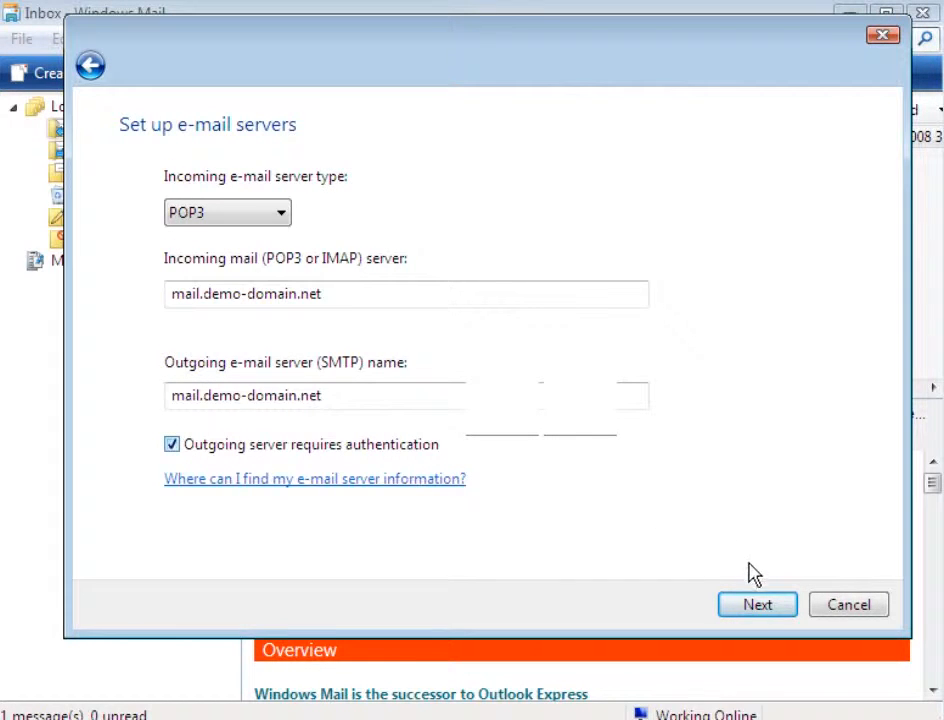
left_click(759, 607)
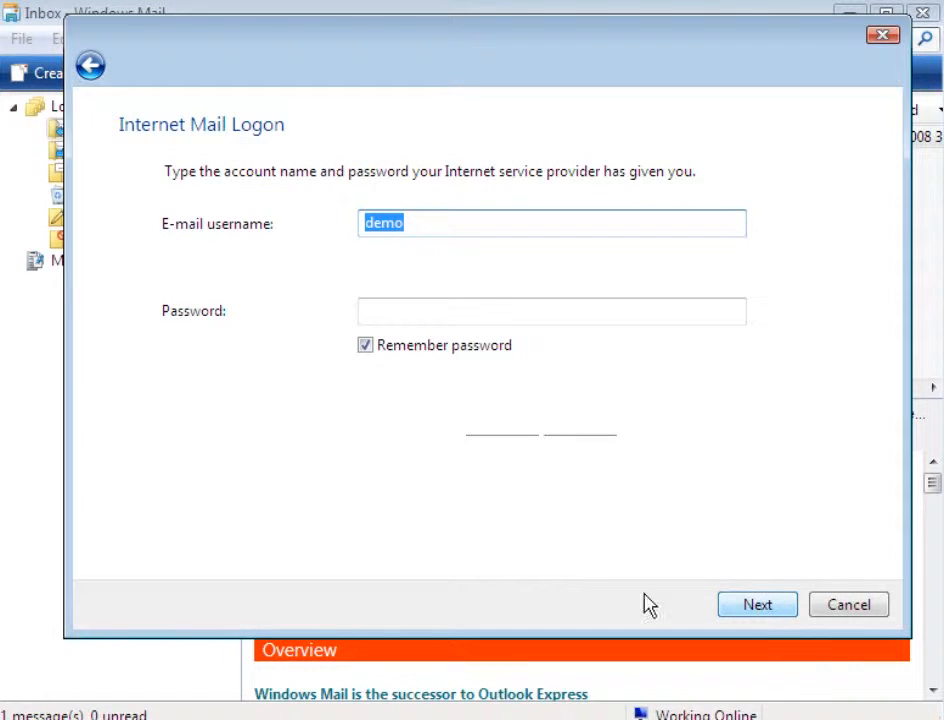
Complete the e-mail username so that it is the account's full e-mail address
left_click(410, 226)
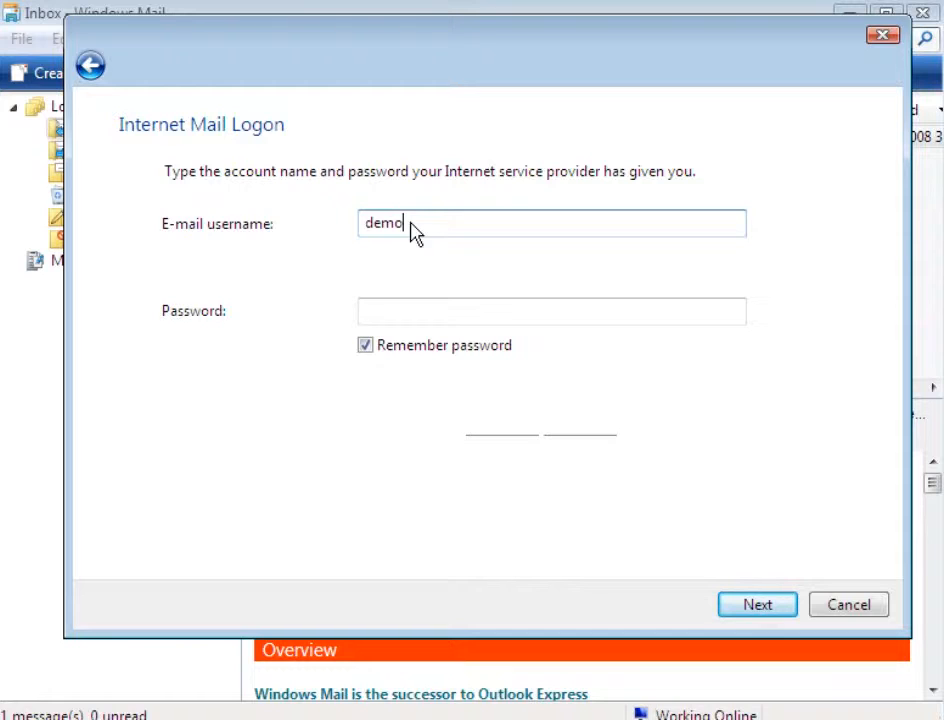
type("@demo-domain.")
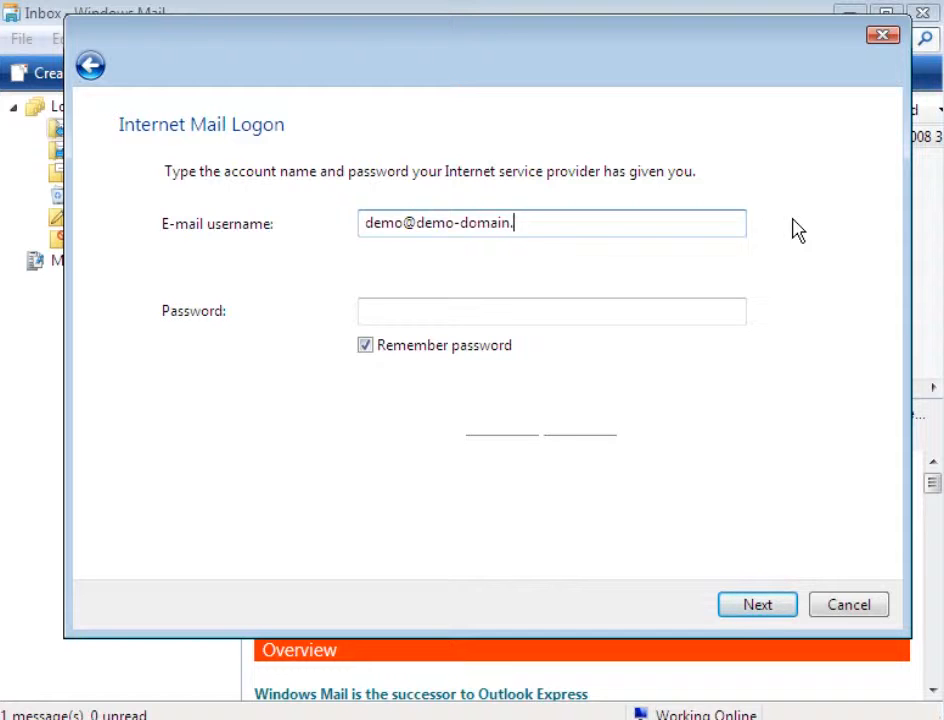
type("net")
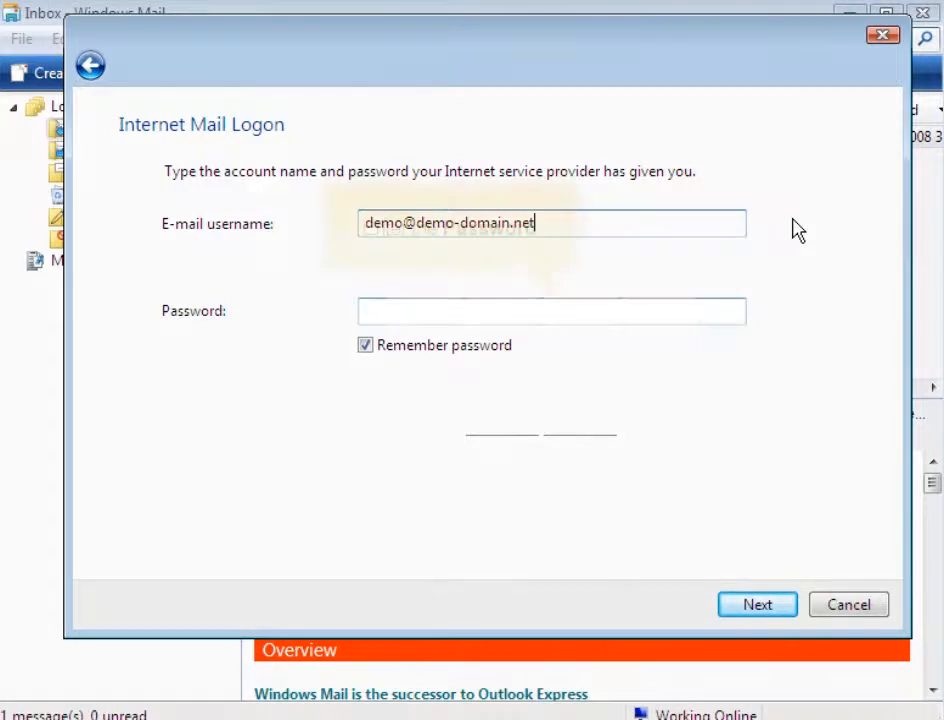
Enter the account password and finish the account setup wizard
key("Tab")
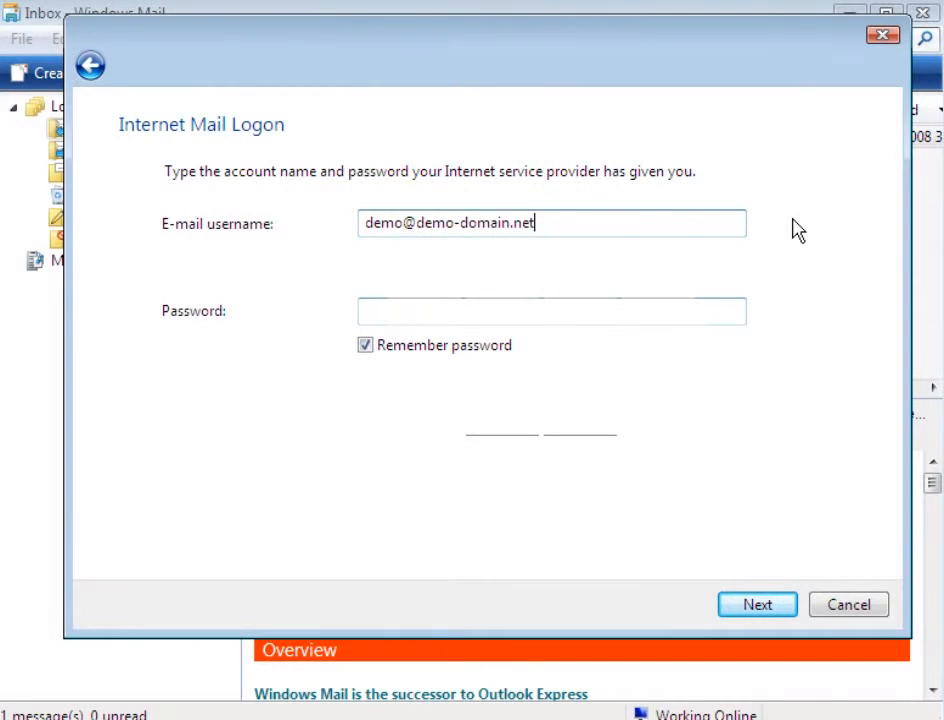
left_click(366, 313)
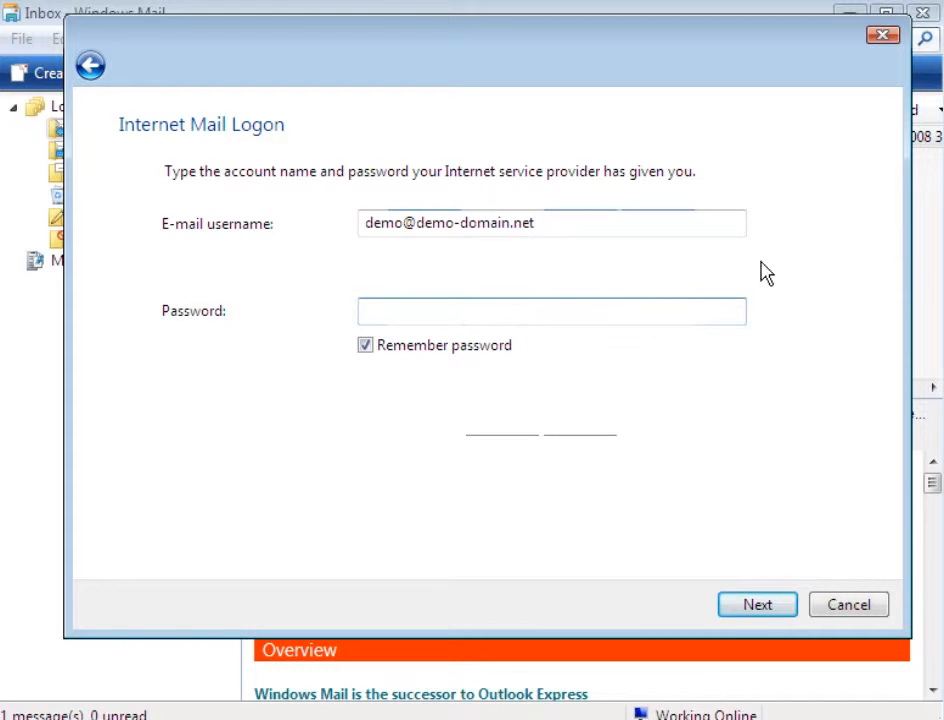
type("••••••")
left_click(757, 607)
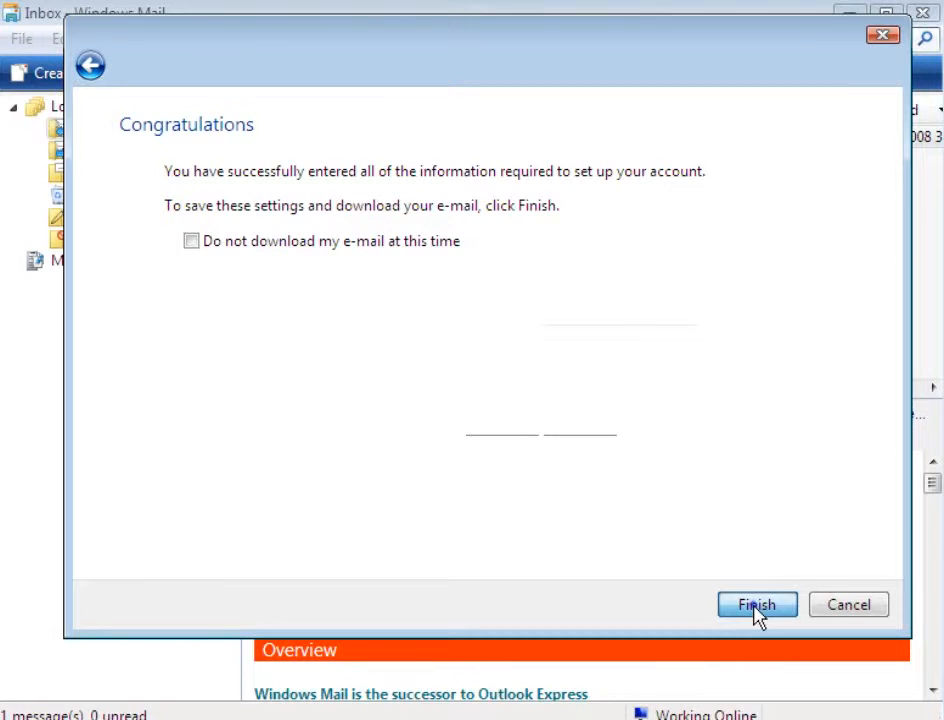
left_click(757, 606)
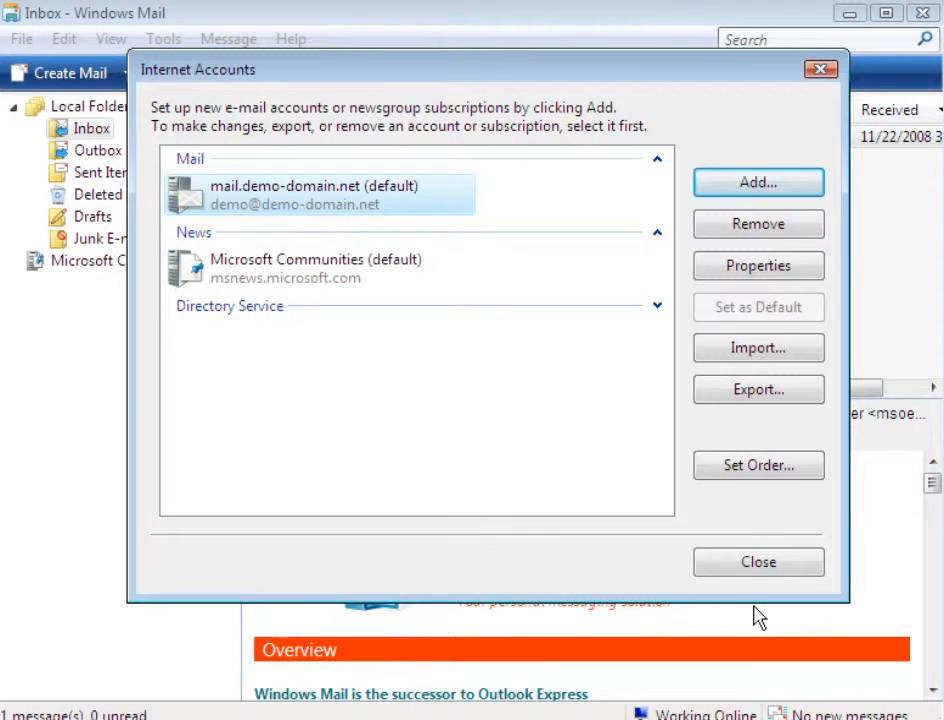
Change the outgoing mail (SMTP) port of the mail.demo-domain.net account to 26, then close the account settings
left_click(418, 208)
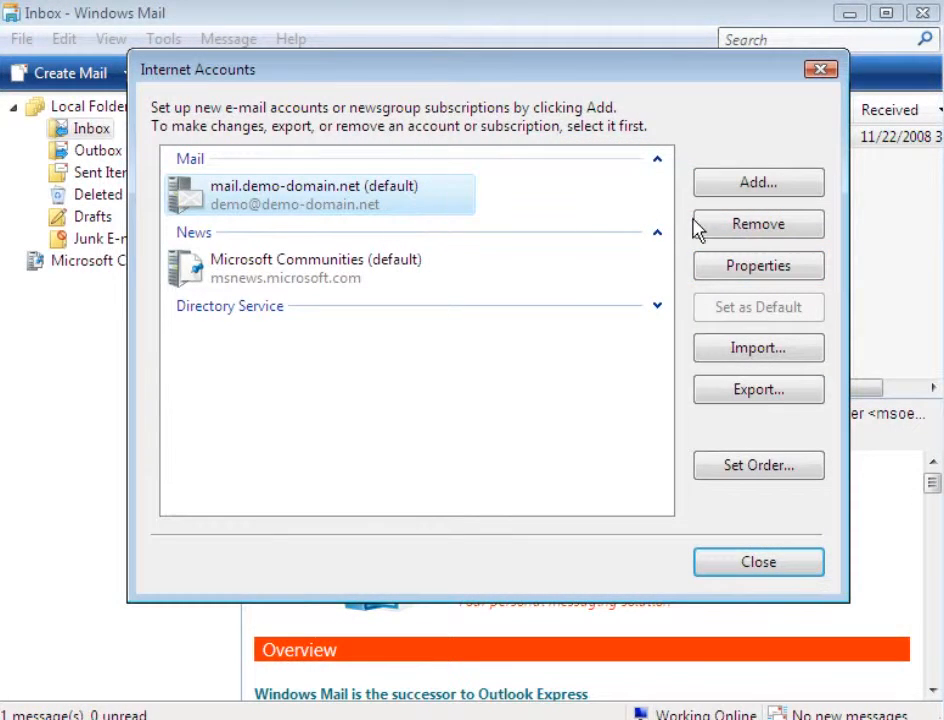
left_click(700, 272)
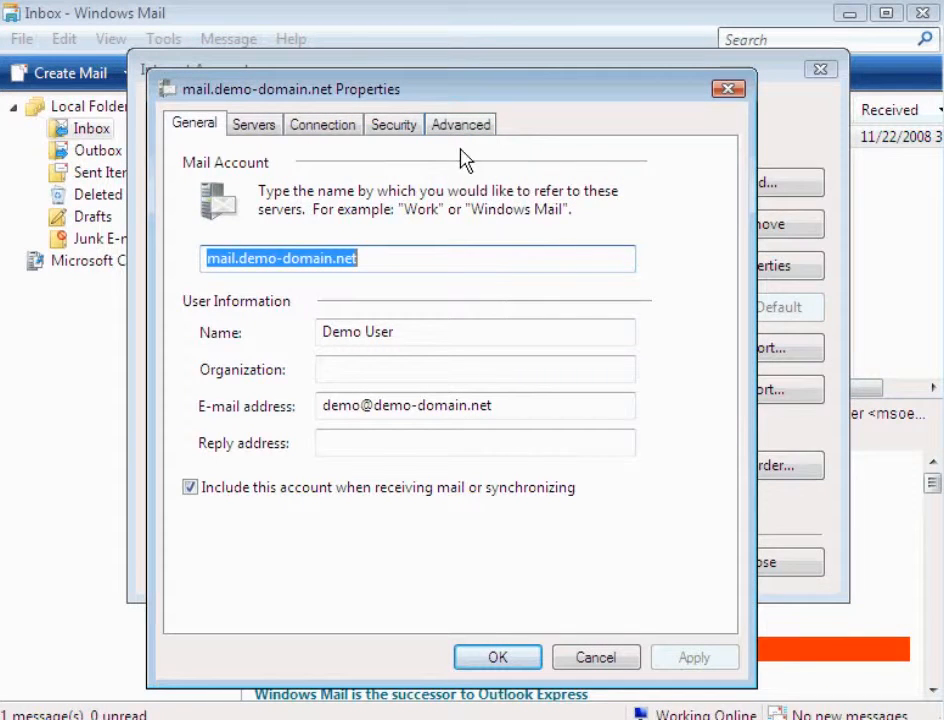
left_click(459, 128)
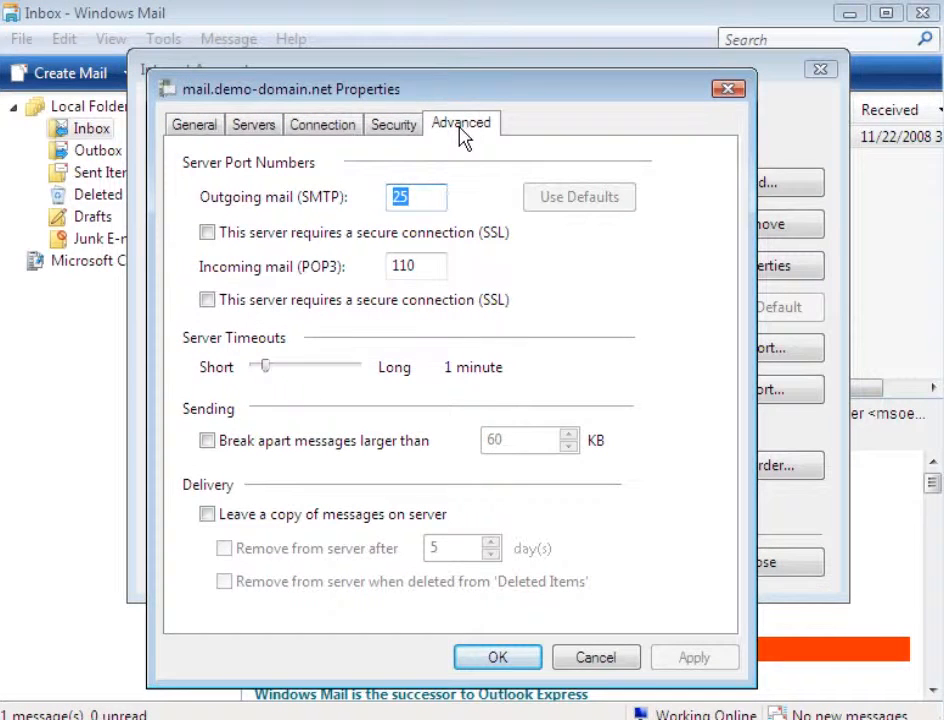
type("26")
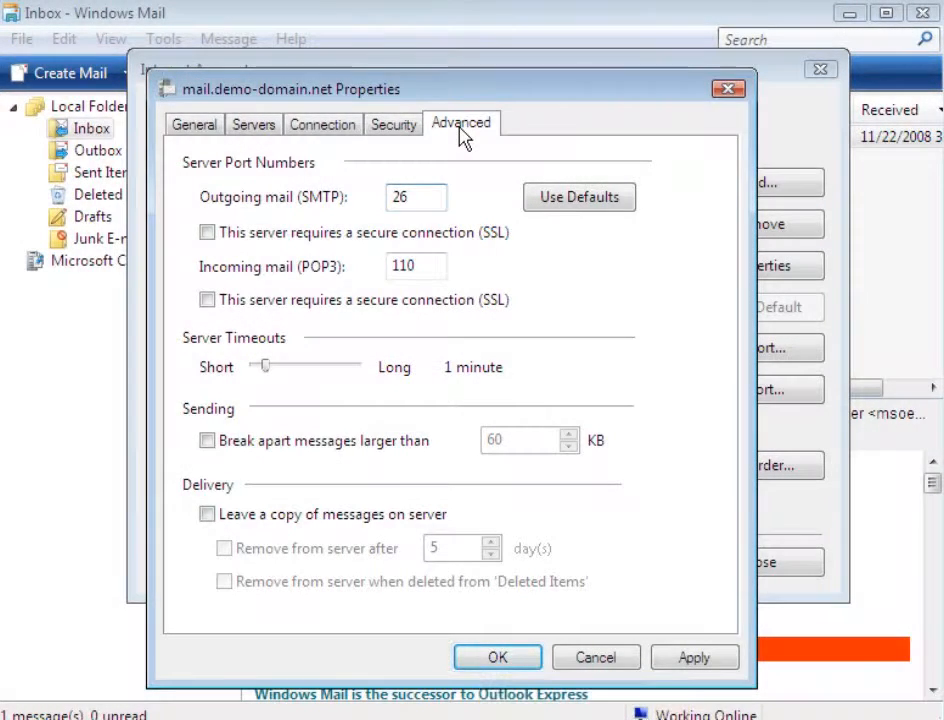
left_click(499, 662)
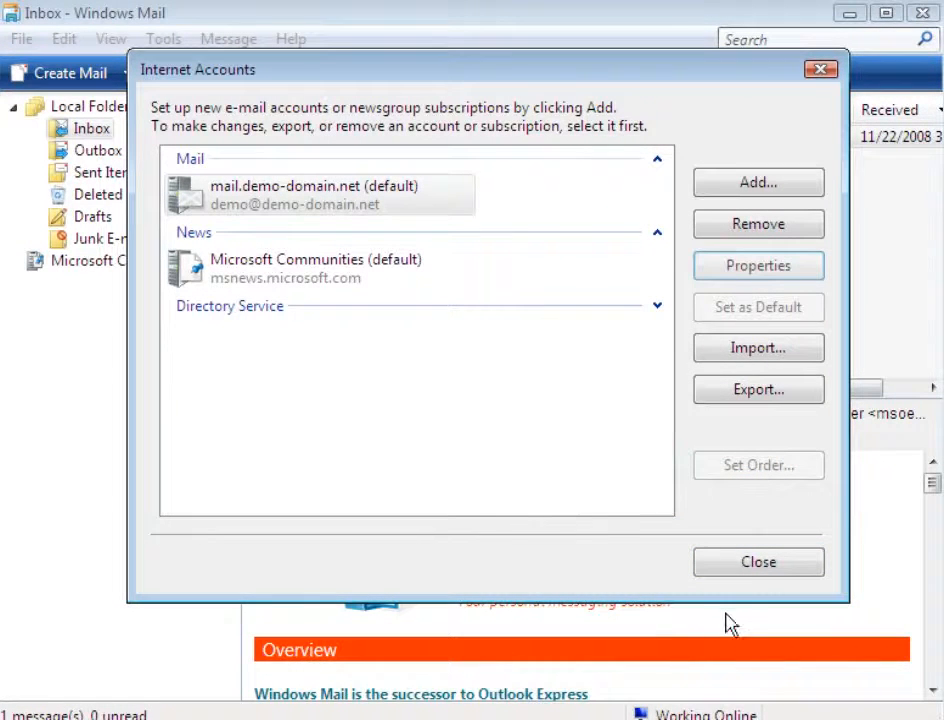
left_click(758, 568)
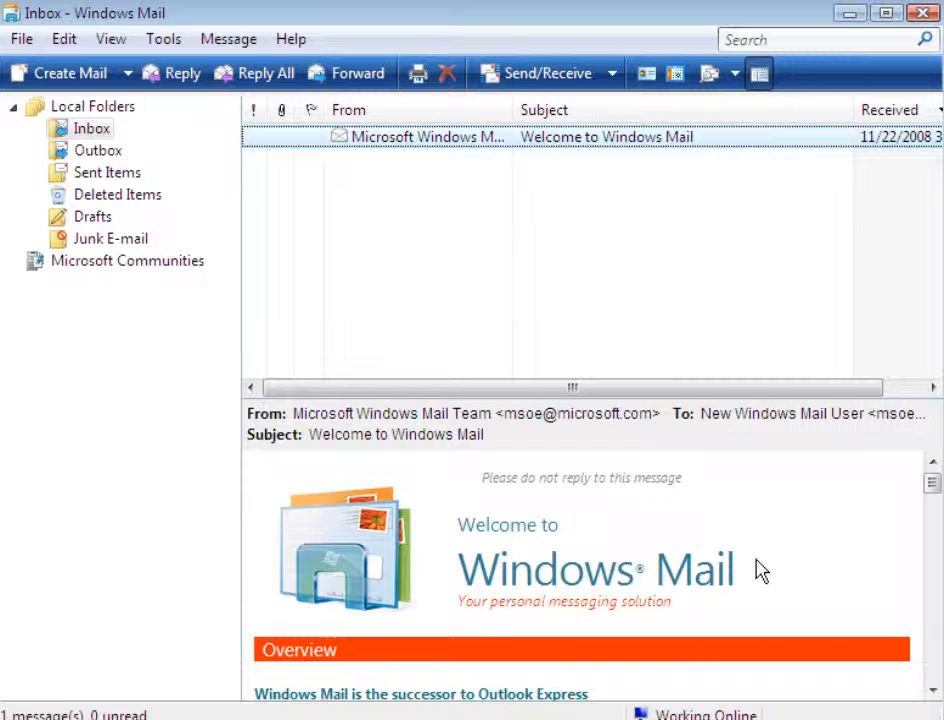